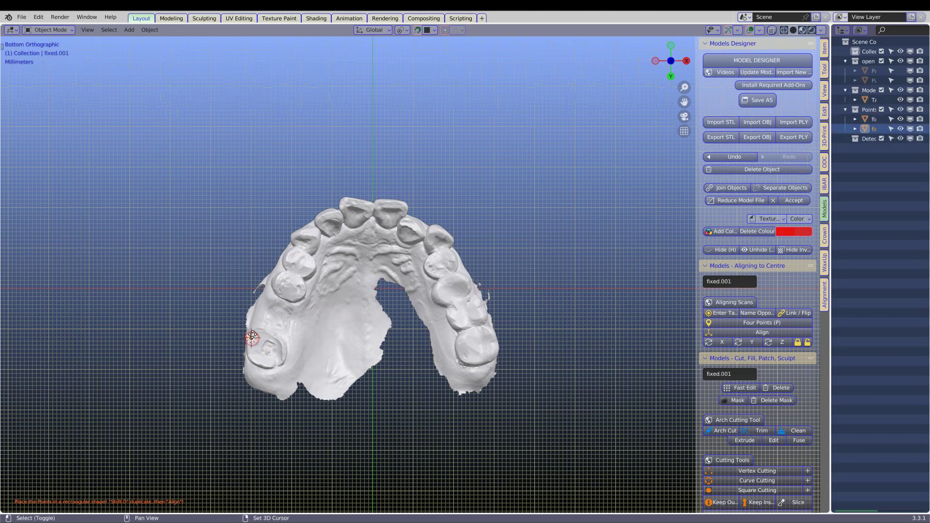
Step: Place the rectangle of alignment points on the upper arch and align the linked models to the centre
{"action": "left_click", "coordinate": [395, 208]}
{"action": "left_click_drag", "start_coordinate": [395, 208], "coordinate": [403, 210]}
{"action": "left_click_drag", "start_coordinate": [302, 235], "coordinate": [355, 206]}
{"action": "key", "text": "shift+d"}
{"action": "left_click", "coordinate": [489, 341]}
{"action": "left_click", "coordinate": [760, 333]}
{"action": "scroll", "coordinate": [504, 380], "scroll_direction": "down", "scroll_amount": 1}
{"action": "scroll", "coordinate": [428, 349], "scroll_direction": "down", "scroll_amount": 1}
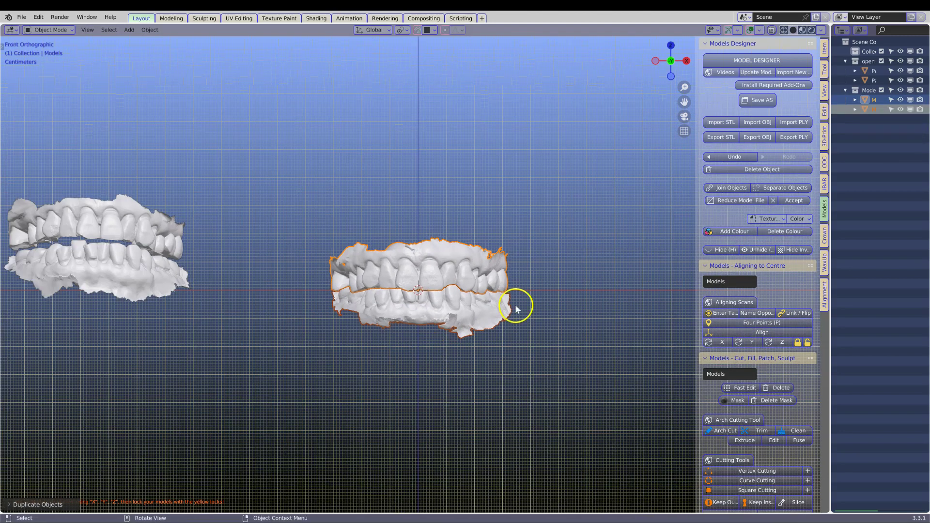
Step: Move the two centred models into a new collection named closed
{"action": "middle_click_drag", "start_coordinate": [543, 275], "coordinate": [520, 283], "text": "shift"}
{"action": "key", "text": "m"}
{"action": "left_click", "coordinate": [481, 305]}
{"action": "type", "text": "closed"}
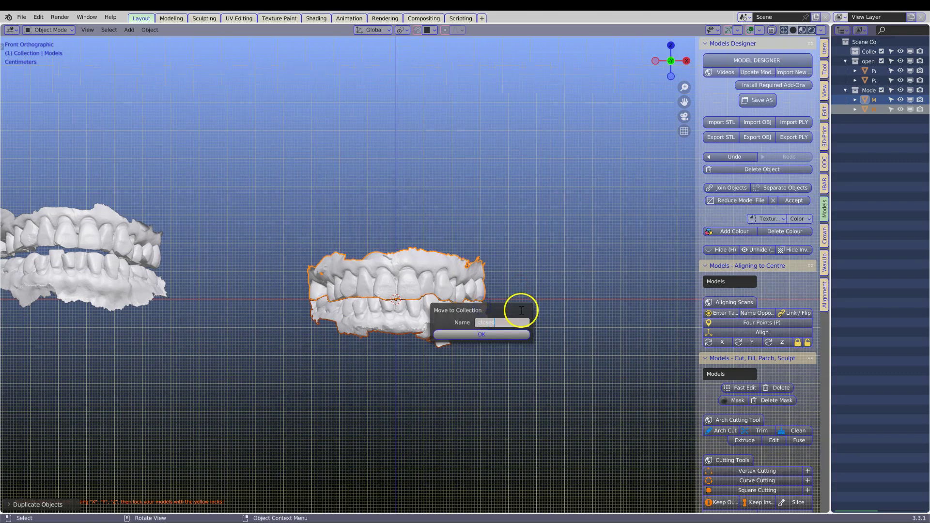
{"action": "left_click", "coordinate": [505, 338]}
Step: Parent the open-bite lower jaw scan to the open-bite upper jaw scan
{"action": "left_click", "coordinate": [104, 269]}
{"action": "middle_click_drag", "start_coordinate": [78, 228], "coordinate": [185, 250], "text": "shift"}
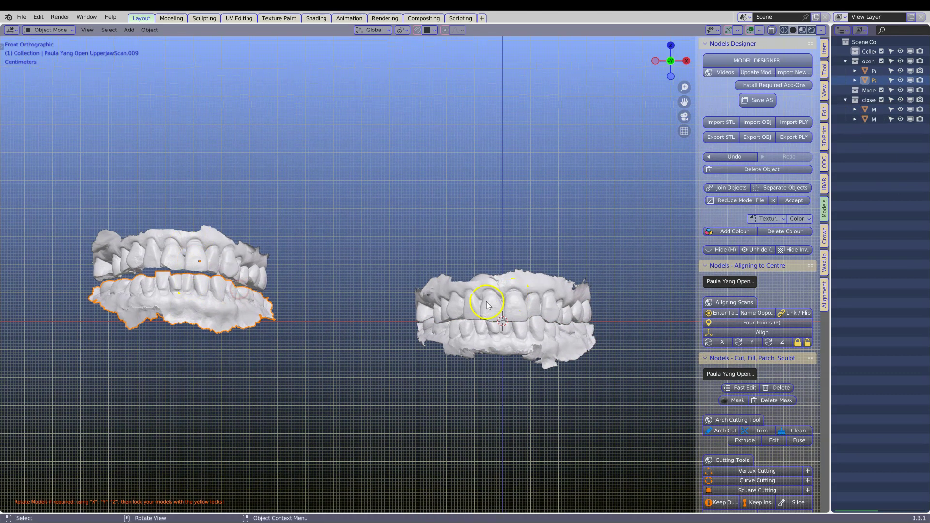
{"action": "left_click", "coordinate": [183, 245]}
{"action": "left_click", "coordinate": [174, 310], "text": "shift"}
{"action": "left_click", "coordinate": [204, 244], "text": "shift"}
{"action": "key", "text": "ctrl+p"}
{"action": "left_click", "coordinate": [241, 224]}
Step: Hide the lower jaws of both the open and closed pairs and reposition the open upper scan
{"action": "left_click", "coordinate": [222, 303]}
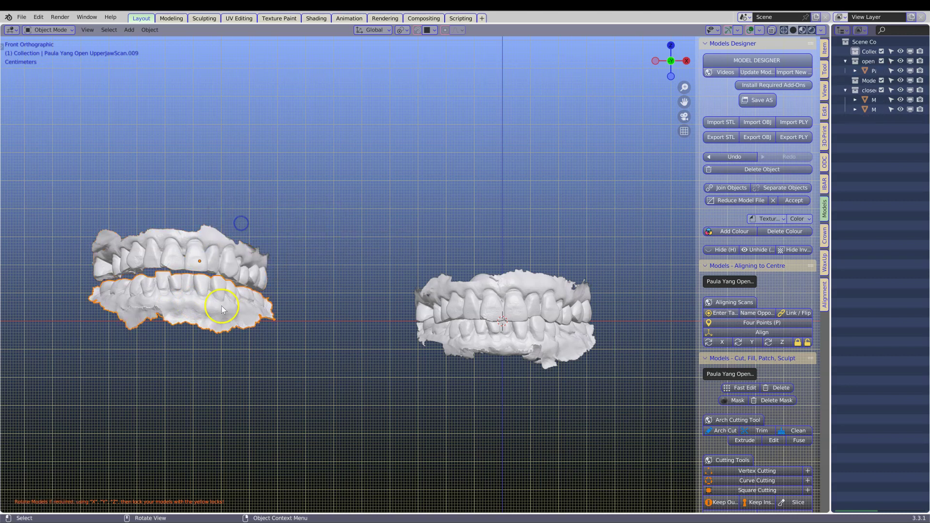
{"action": "key", "text": "h"}
{"action": "left_click", "coordinate": [208, 261]}
{"action": "key", "text": "h"}
{"action": "key", "text": "ctrl+z"}
{"action": "key", "text": "g"}
{"action": "left_click", "coordinate": [298, 228]}
{"action": "left_click", "coordinate": [520, 339]}
{"action": "key", "text": "h"}
Step: Name the open upper scan as moving and the closed upper scan as destination for the landmark alignment
{"action": "left_click", "coordinate": [305, 233]}
{"action": "left_click", "coordinate": [824, 296]}
{"action": "left_click", "coordinate": [734, 121]}
{"action": "left_click", "coordinate": [785, 120]}
Step: Place landmarks on the teeth of the moving upper scan, seen from its occlusal side
{"action": "left_click", "coordinate": [741, 143]}
{"action": "middle_click_drag", "start_coordinate": [235, 241], "coordinate": [236, 291]}
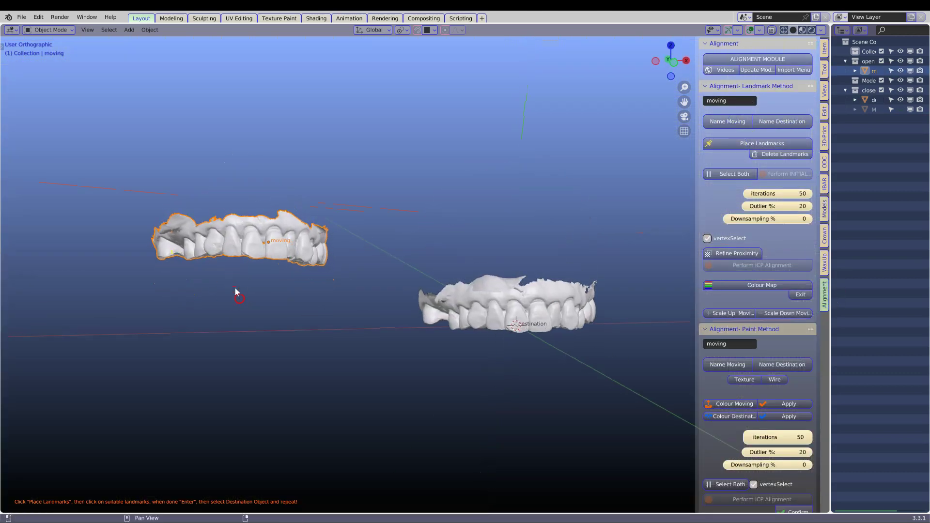
{"action": "middle_click_drag", "start_coordinate": [274, 243], "coordinate": [325, 200]}
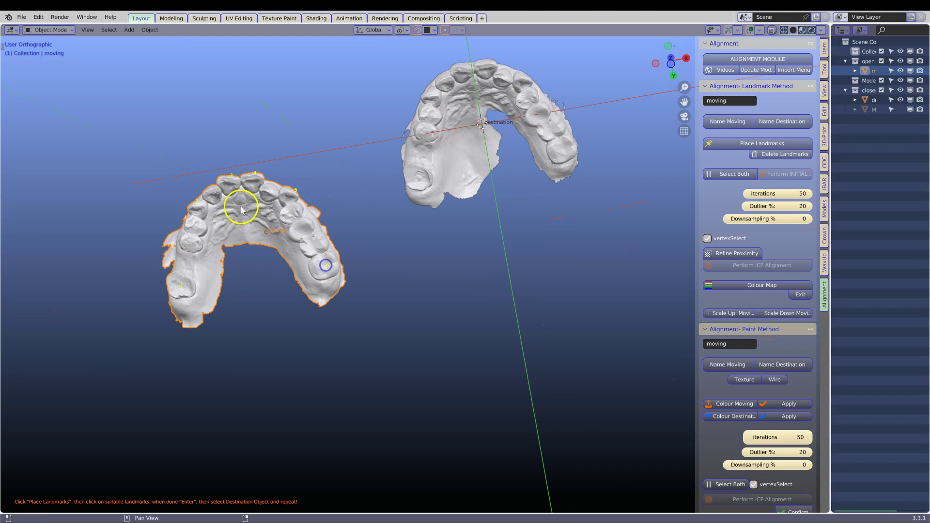
Step: Place matching landmarks on the destination upper scan and align the moving scan to it with ICP
{"action": "left_click", "coordinate": [456, 152]}
{"action": "left_click", "coordinate": [717, 144]}
{"action": "left_click", "coordinate": [422, 181]}
{"action": "middle_click_drag", "start_coordinate": [447, 150], "coordinate": [462, 212]}
{"action": "middle_click_drag", "start_coordinate": [485, 128], "coordinate": [565, 130]}
{"action": "key", "text": "Return"}
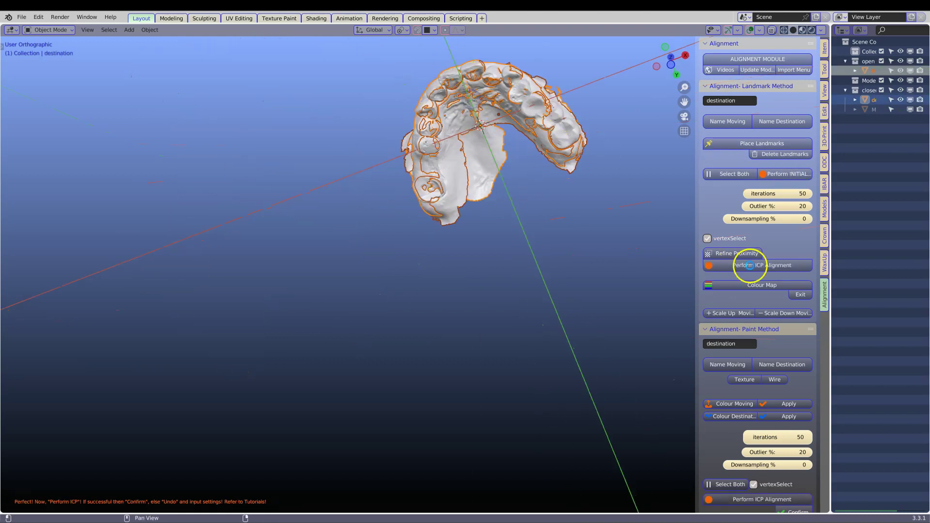
Step: Unhide the lower jaws and clear the open lower scan's parent while keeping its transformation
{"action": "middle_click_drag", "start_coordinate": [545, 140], "coordinate": [463, 232]}
{"action": "scroll", "coordinate": [458, 232], "scroll_direction": "up", "scroll_amount": 4}
{"action": "middle_click_drag", "start_coordinate": [450, 242], "coordinate": [295, 369], "text": "shift"}
{"action": "left_click_drag", "start_coordinate": [296, 367], "coordinate": [339, 376]}
{"action": "scroll", "coordinate": [368, 339], "scroll_direction": "down", "scroll_amount": 4}
{"action": "middle_click_drag", "start_coordinate": [404, 271], "coordinate": [395, 375]}
{"action": "key", "text": "alt+h"}
{"action": "scroll", "coordinate": [394, 376], "scroll_direction": "up", "scroll_amount": 4}
{"action": "left_click", "coordinate": [383, 431]}
{"action": "key", "text": "alt+p"}
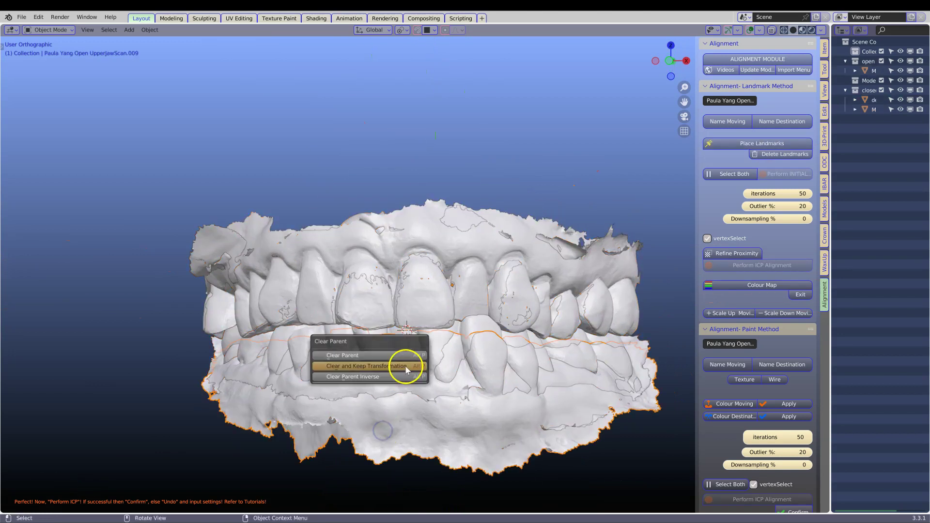
{"action": "left_click", "coordinate": [376, 366]}
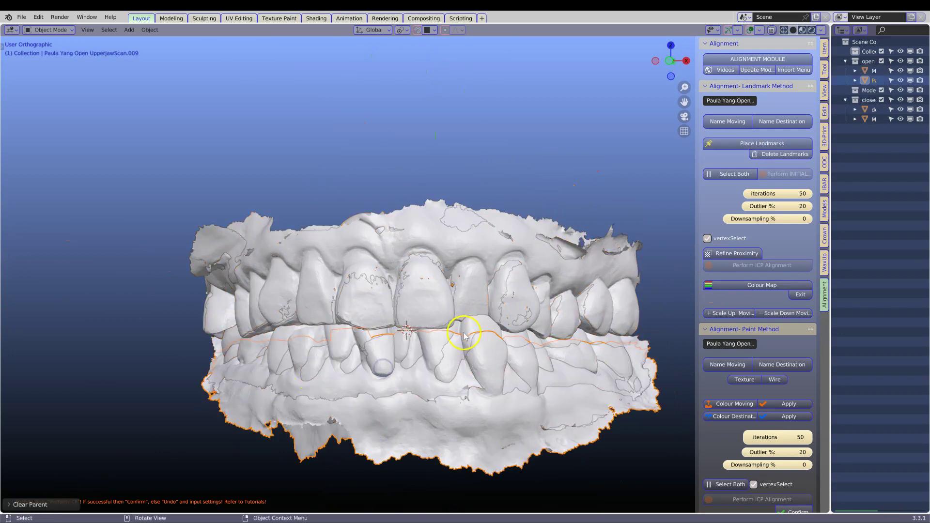
Step: Move the destination upper scan into a new collection named hidden
{"action": "scroll", "coordinate": [462, 337], "scroll_direction": "down", "scroll_amount": 1}
{"action": "middle_click_drag", "start_coordinate": [445, 340], "coordinate": [422, 283], "text": "shift"}
{"action": "scroll", "coordinate": [421, 282], "scroll_direction": "up", "scroll_amount": 2}
{"action": "left_click", "coordinate": [389, 201]}
{"action": "left_click", "coordinate": [370, 123]}
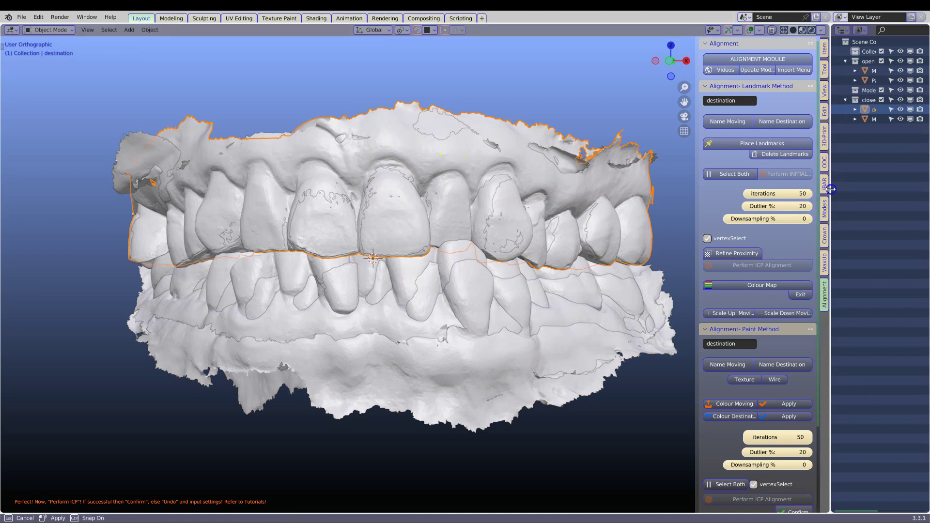
{"action": "left_click_drag", "start_coordinate": [831, 189], "coordinate": [652, 189]}
{"action": "key", "text": "m"}
{"action": "left_click", "coordinate": [358, 194]}
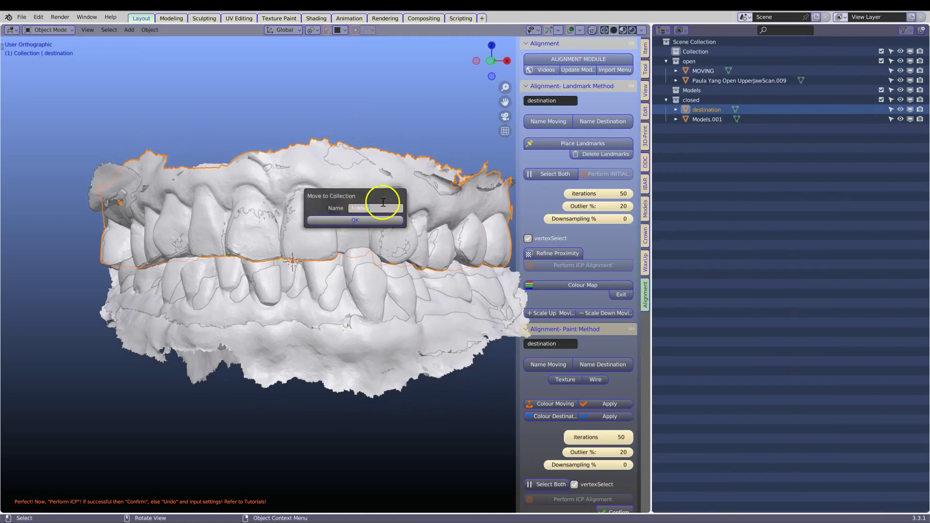
{"action": "type", "text": "hidden"}
{"action": "key", "text": "Return"}
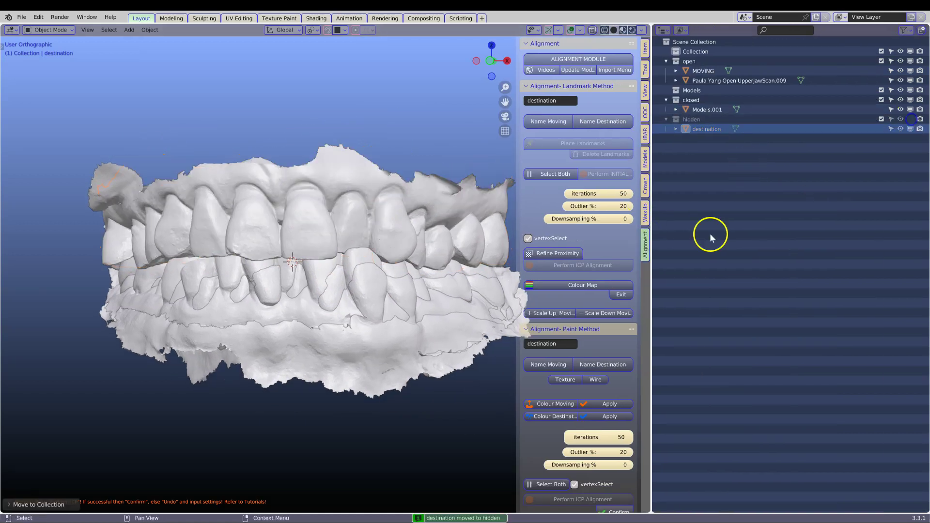
Step: Disable the MOVING upper scan and the open lower scan in viewports to isolate the closed lower model
{"action": "left_click_drag", "start_coordinate": [651, 227], "coordinate": [762, 227]}
{"action": "left_click", "coordinate": [402, 237]}
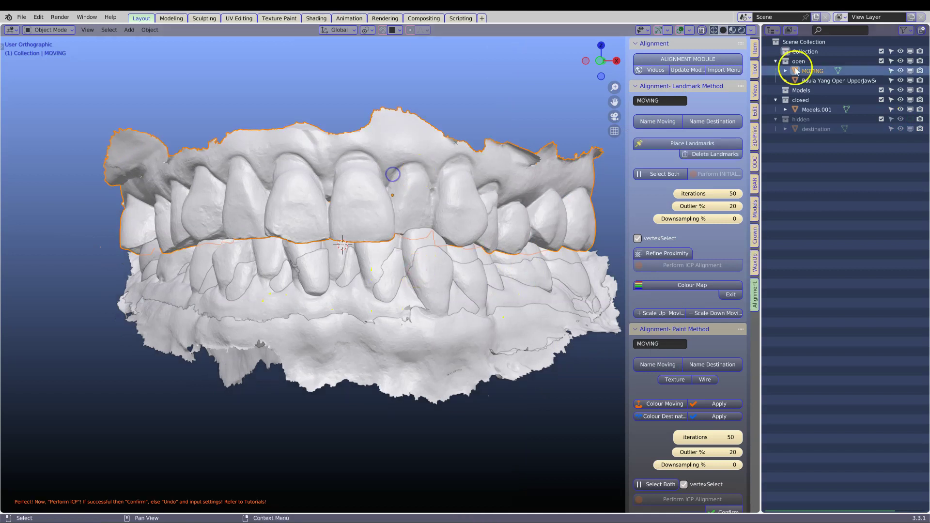
{"action": "left_click", "coordinate": [911, 71]}
{"action": "middle_click_drag", "start_coordinate": [391, 242], "coordinate": [307, 328]}
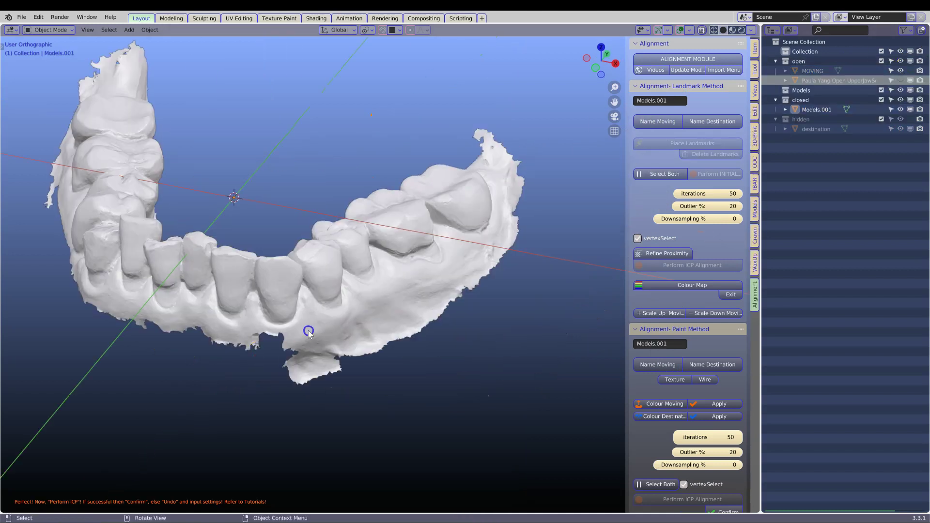
Step: Draw an Arch Cut line around the gum border of the closed lower model and fuse it into a closed loop
{"action": "left_click", "coordinate": [308, 328]}
{"action": "left_click", "coordinate": [755, 208]}
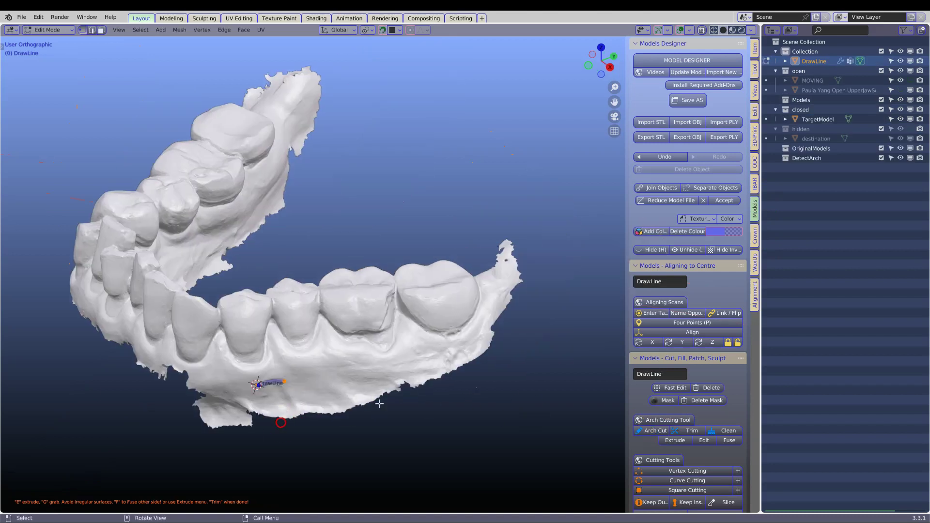
{"action": "left_click", "coordinate": [328, 381]}
{"action": "left_click", "coordinate": [370, 374]}
{"action": "left_click", "coordinate": [410, 359]}
{"action": "left_click", "coordinate": [487, 306]}
{"action": "mouse_move", "coordinate": [436, 315]}
{"action": "middle_mouse_down"}
{"action": "mouse_move", "coordinate": [496, 307]}
{"action": "mouse_move", "coordinate": [439, 370]}
{"action": "mouse_move", "coordinate": [412, 364]}
{"action": "middle_mouse_up"}
{"action": "left_click", "coordinate": [458, 261]}
{"action": "left_click", "coordinate": [479, 331]}
{"action": "left_click", "coordinate": [375, 328]}
{"action": "left_click", "coordinate": [436, 320]}
{"action": "middle_click_drag", "start_coordinate": [505, 336], "coordinate": [430, 342]}
{"action": "left_click", "coordinate": [543, 336]}
{"action": "middle_click_drag", "start_coordinate": [591, 324], "coordinate": [495, 324]}
{"action": "left_click", "coordinate": [497, 262]}
{"action": "middle_click_drag", "start_coordinate": [492, 226], "coordinate": [376, 276]}
{"action": "left_click", "coordinate": [357, 270]}
{"action": "left_click", "coordinate": [451, 357]}
{"action": "middle_click_drag", "start_coordinate": [513, 330], "coordinate": [460, 283]}
{"action": "middle_click_drag", "start_coordinate": [517, 388], "coordinate": [436, 388]}
{"action": "left_click", "coordinate": [470, 414]}
{"action": "left_click", "coordinate": [554, 402]}
{"action": "middle_click_drag", "start_coordinate": [588, 390], "coordinate": [499, 415]}
{"action": "left_click", "coordinate": [499, 415]}
{"action": "key", "text": "f"}
Step: Trim and clean the closed lower arch and build a lower base on it
{"action": "left_click", "coordinate": [692, 431]}
{"action": "left_click", "coordinate": [729, 431]}
{"action": "scroll", "coordinate": [688, 388], "scroll_direction": "down", "scroll_amount": 10}
Step: Draw a closed Arch Cut line around the gum border of the open lower scan and adjust its shape
{"action": "left_click", "coordinate": [330, 366]}
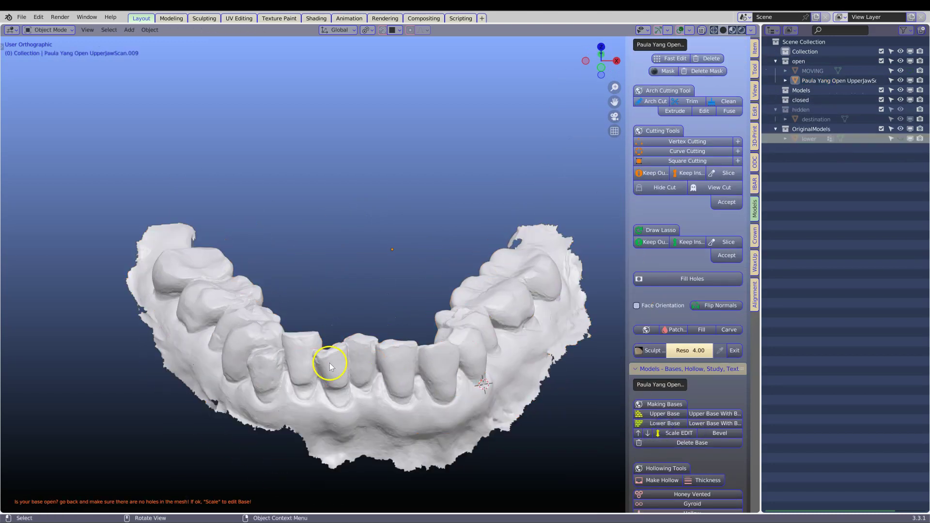
{"action": "left_click", "coordinate": [656, 102]}
{"action": "middle_click_drag", "start_coordinate": [543, 291], "coordinate": [490, 291]}
{"action": "middle_click_drag", "start_coordinate": [614, 229], "coordinate": [484, 252]}
{"action": "left_click", "coordinate": [238, 288]}
{"action": "middle_click_drag", "start_coordinate": [447, 337], "coordinate": [368, 291]}
{"action": "key", "text": "f"}
{"action": "left_click", "coordinate": [704, 111]}
{"action": "left_click_drag", "start_coordinate": [183, 335], "coordinate": [170, 342]}
Step: Trim and clean the open lower arch and build a lower base on it
{"action": "left_click", "coordinate": [692, 101]}
{"action": "left_click", "coordinate": [729, 101]}
{"action": "left_click", "coordinate": [665, 423]}
Step: Add a peach colour to the model named lower
{"action": "scroll", "coordinate": [567, 380], "scroll_direction": "down", "scroll_amount": 1}
{"action": "scroll", "coordinate": [567, 380], "scroll_direction": "up", "scroll_amount": 1}
{"action": "scroll", "coordinate": [688, 291], "scroll_direction": "up", "scroll_amount": 10}
{"action": "left_click", "coordinate": [656, 232]}
{"action": "left_click", "coordinate": [724, 232]}
{"action": "left_click", "coordinate": [738, 125]}
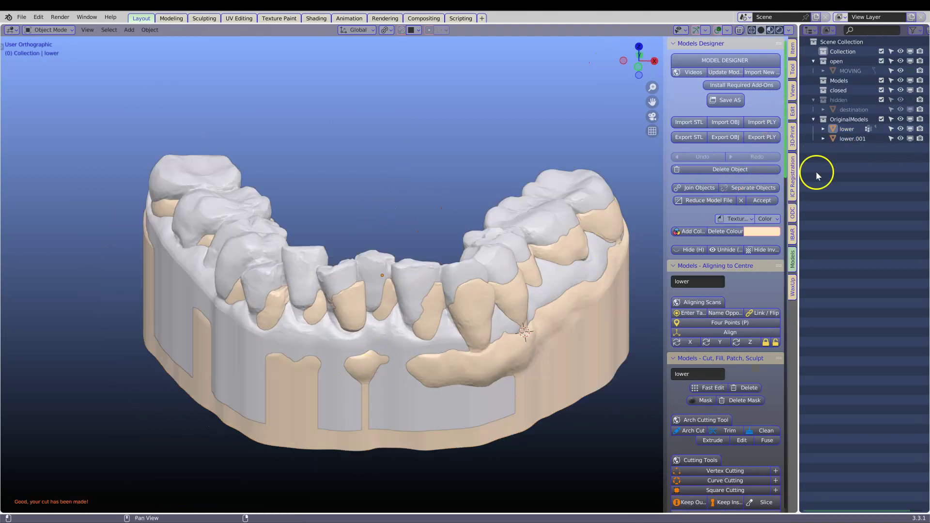
Step: Rename the MOVING scan as upper and disable it in viewports
{"action": "left_click", "coordinate": [910, 70]}
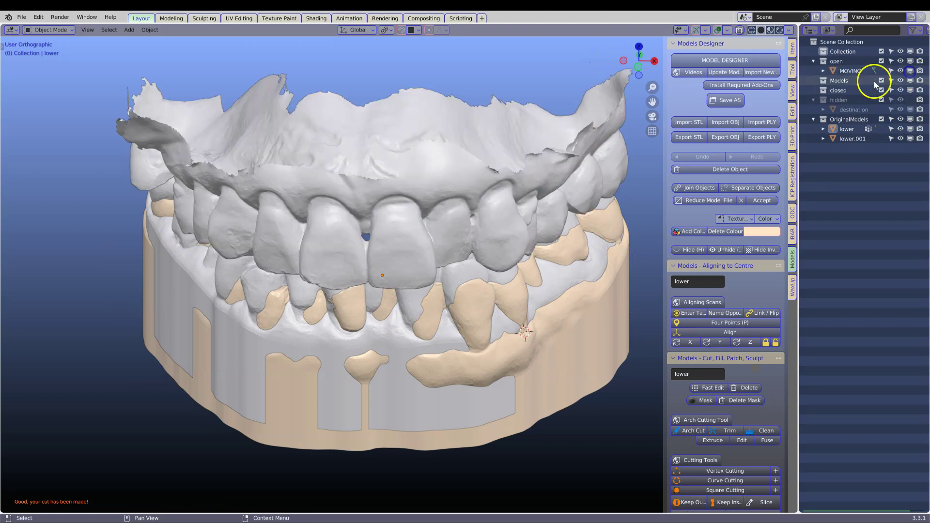
{"action": "left_click", "coordinate": [854, 71]}
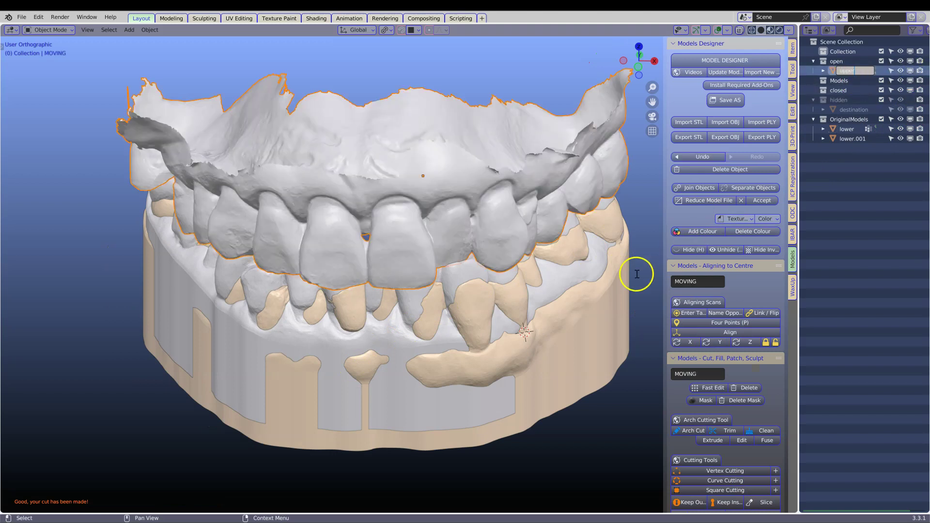
{"action": "left_click", "coordinate": [910, 70]}
Step: Examine the mesh density of lower.001 in Edit Mode, particularly along the base walls
{"action": "left_click", "coordinate": [439, 275]}
{"action": "mouse_move", "coordinate": [439, 275]}
{"action": "middle_mouse_down"}
{"action": "mouse_move", "coordinate": [384, 308]}
{"action": "mouse_move", "coordinate": [443, 285]}
{"action": "mouse_move", "coordinate": [426, 259]}
{"action": "mouse_move", "coordinate": [430, 327]}
{"action": "mouse_move", "coordinate": [457, 337]}
{"action": "mouse_move", "coordinate": [551, 286]}
{"action": "mouse_move", "coordinate": [440, 275]}
{"action": "middle_mouse_up"}
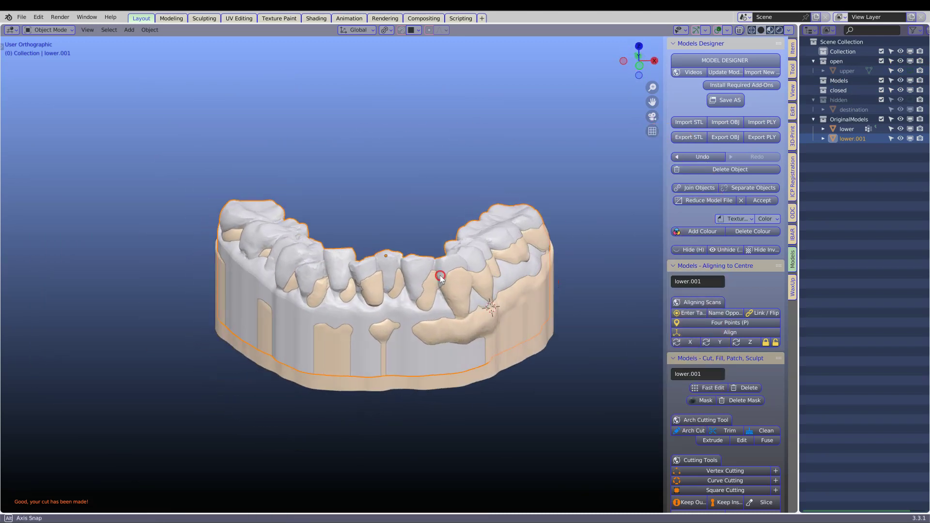
{"action": "scroll", "coordinate": [439, 279], "scroll_direction": "up", "scroll_amount": 5}
{"action": "key", "text": "Tab"}
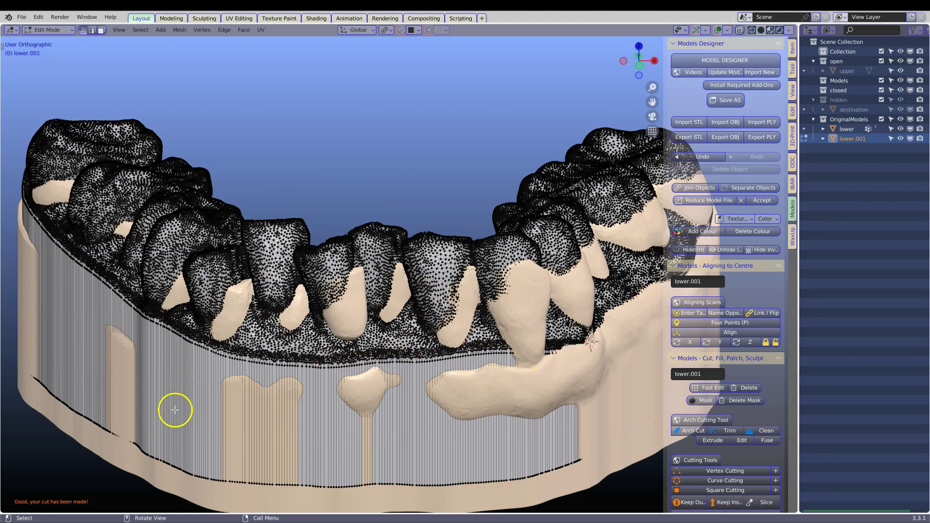
{"action": "scroll", "coordinate": [264, 415], "scroll_direction": "down", "scroll_amount": 3}
{"action": "key", "text": "Tab"}
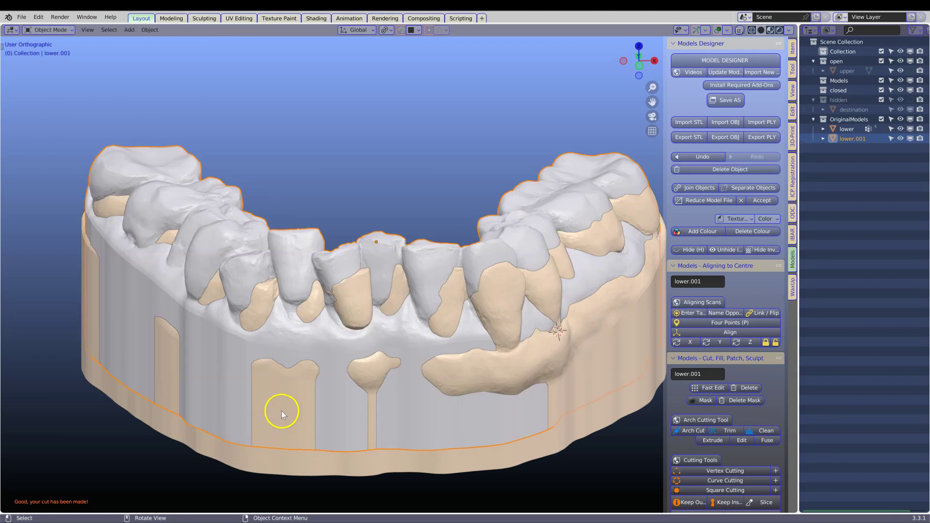
Step: Apply a Sculpt Remesh with resolution 4.00 to lower.001
{"action": "left_click", "coordinate": [793, 286]}
{"action": "scroll", "coordinate": [737, 249], "scroll_direction": "down", "scroll_amount": 2}
{"action": "scroll", "coordinate": [665, 291], "scroll_direction": "down", "scroll_amount": 2}
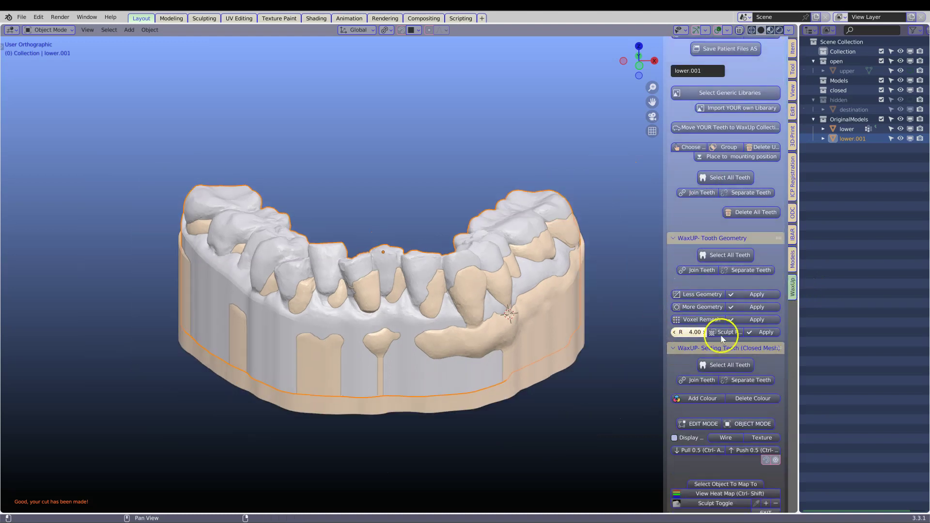
{"action": "left_click_drag", "start_coordinate": [665, 333], "coordinate": [585, 348]}
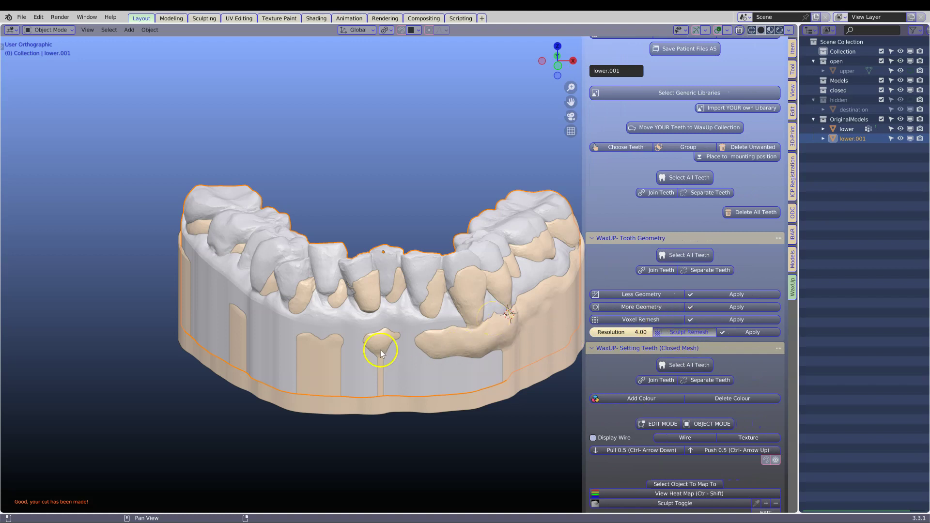
{"action": "left_click", "coordinate": [438, 262]}
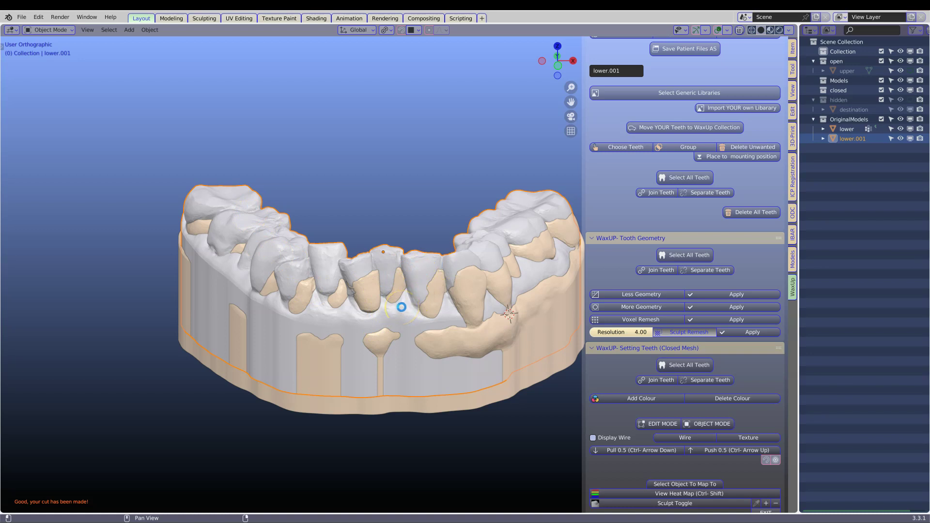
{"action": "scroll", "coordinate": [400, 310], "scroll_direction": "up", "scroll_amount": 5}
{"action": "scroll", "coordinate": [356, 406], "scroll_direction": "down", "scroll_amount": 1}
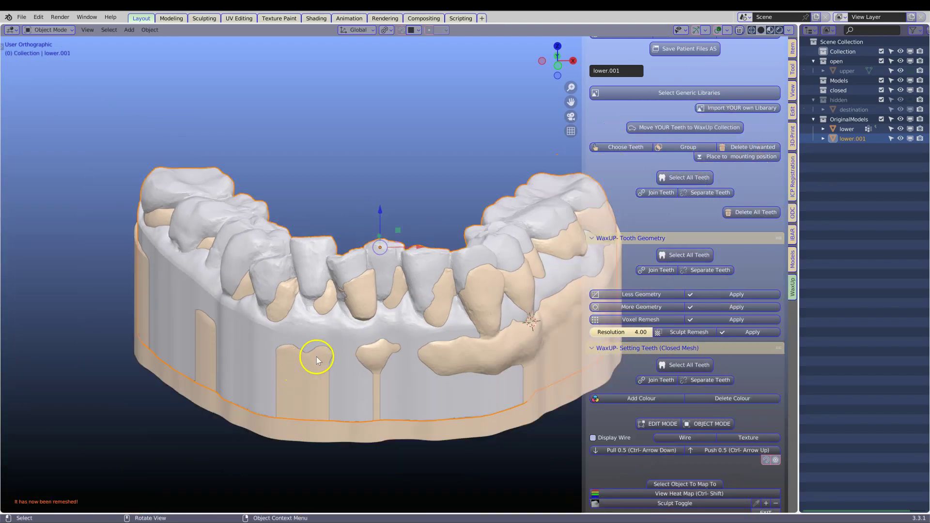
{"action": "left_click", "coordinate": [323, 344]}
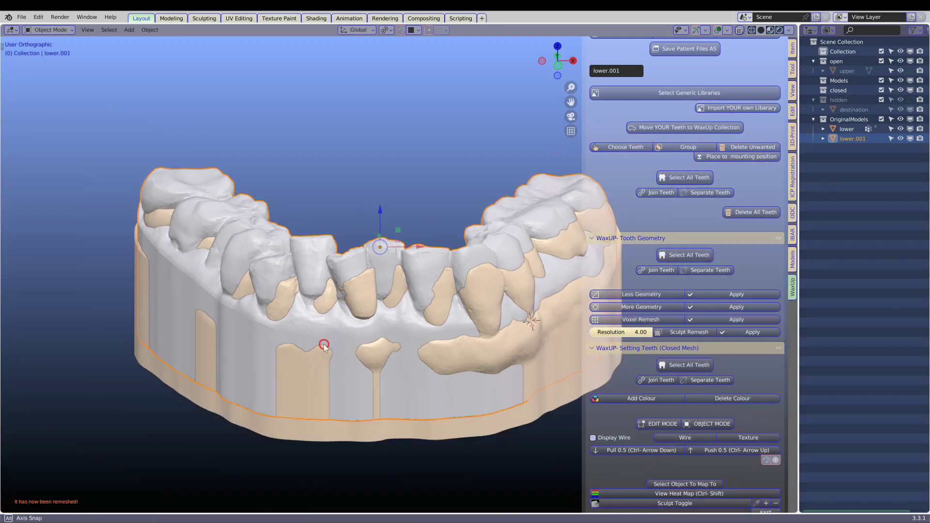
Step: Start sculpting lower.001 at resolution 4.00 and set the brush strength to 0.744
{"action": "left_click", "coordinate": [793, 260]}
{"action": "scroll", "coordinate": [669, 311], "scroll_direction": "down", "scroll_amount": 10}
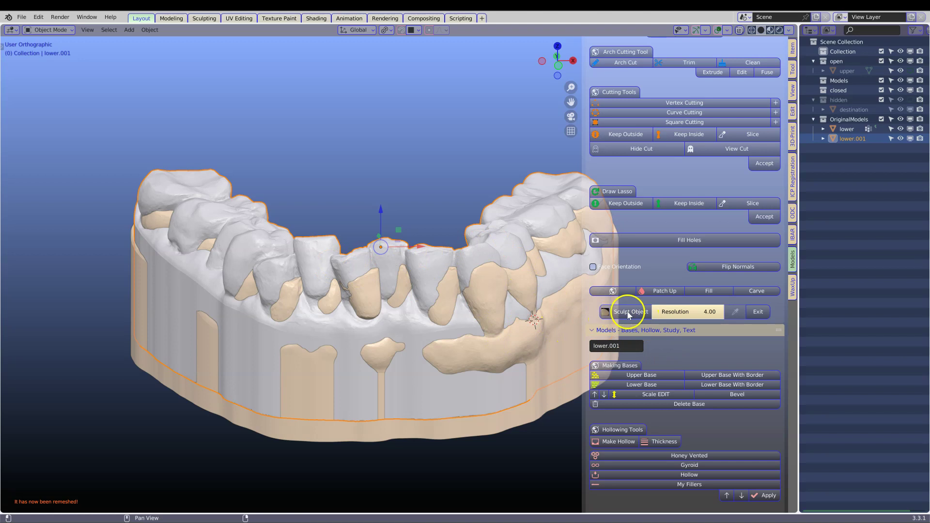
{"action": "right_click", "coordinate": [336, 312]}
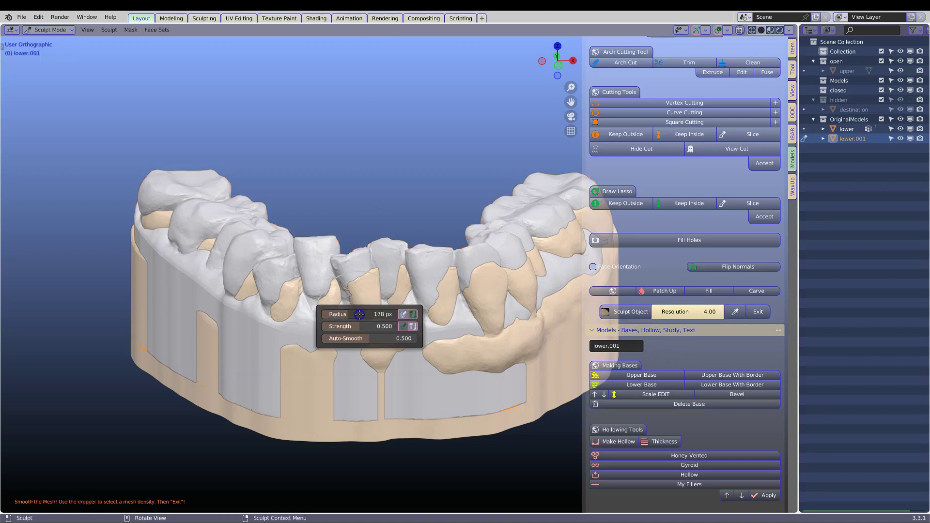
{"action": "right_click", "coordinate": [433, 323]}
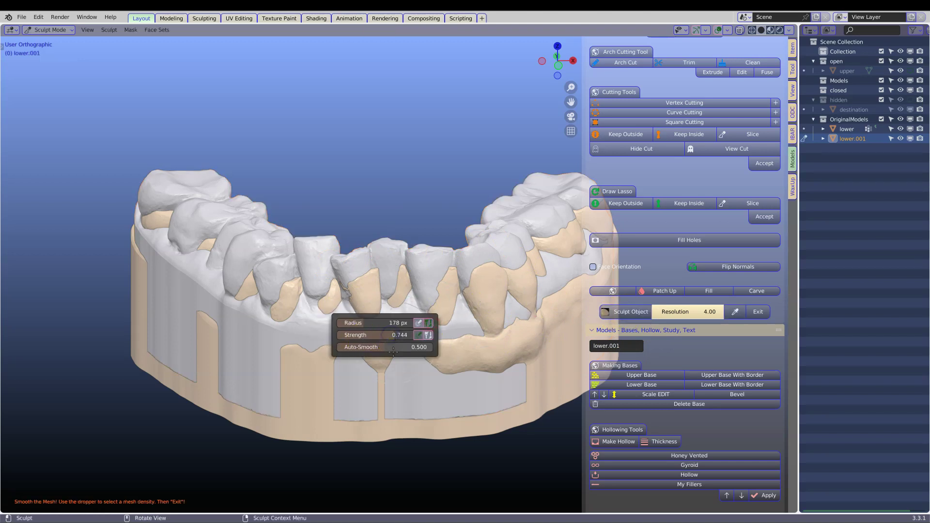
Step: Show the sculpting toolbar, choose the Blob brush and display its tool settings
{"action": "key", "text": "t"}
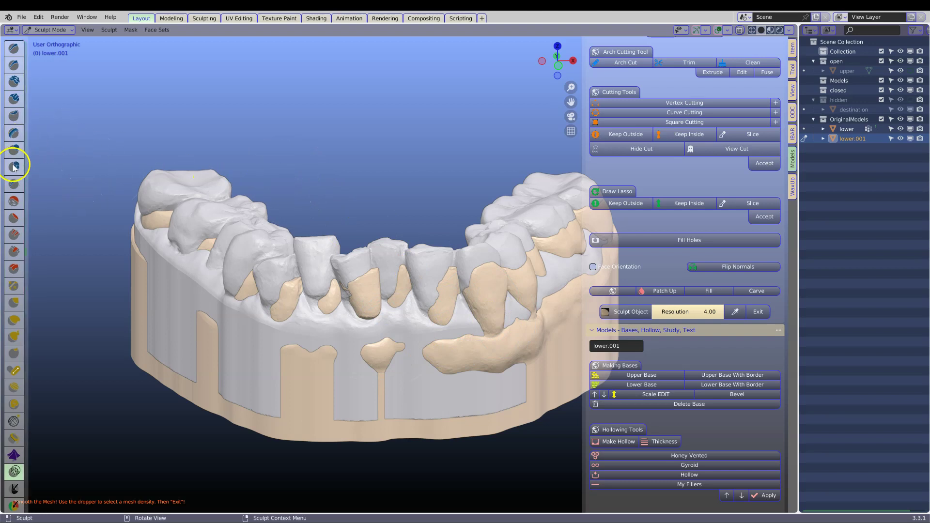
{"action": "left_click", "coordinate": [88, 29]}
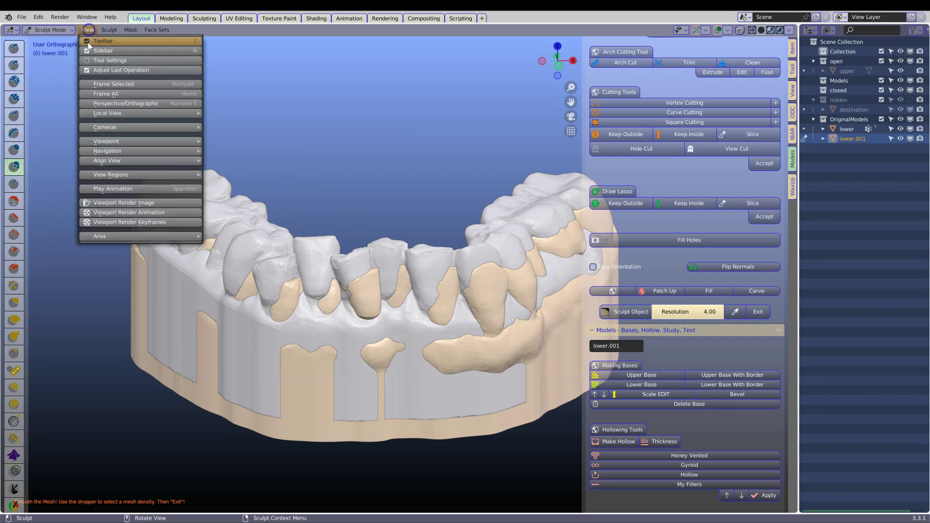
{"action": "left_click", "coordinate": [89, 59]}
Step: Recess the gum surface of lower.001 below the front incisors with the Blob brush until the coloured model shows through
{"action": "middle_click_drag", "start_coordinate": [406, 318], "coordinate": [405, 303]}
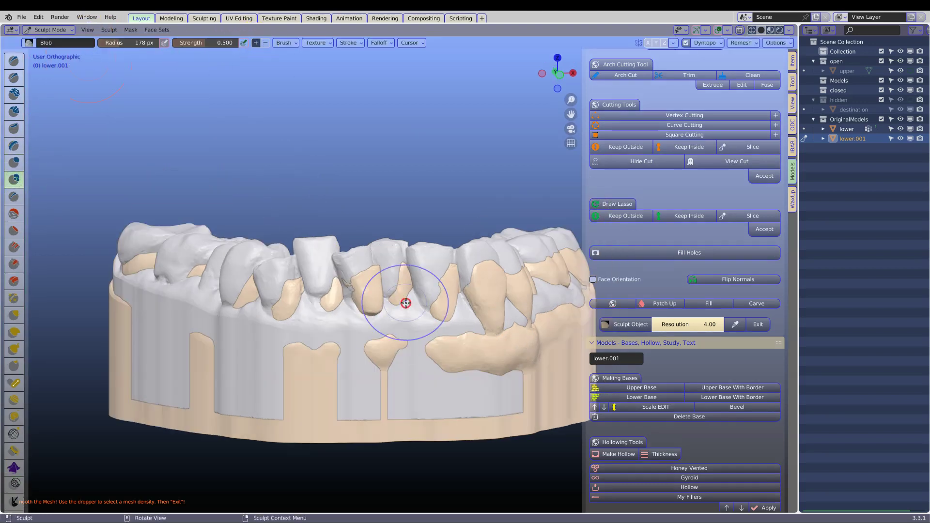
{"action": "scroll", "coordinate": [405, 303], "scroll_direction": "up", "scroll_amount": 2}
{"action": "mouse_move", "coordinate": [409, 343]}
{"action": "left_mouse_down"}
{"action": "mouse_move", "coordinate": [337, 343]}
{"action": "mouse_move", "coordinate": [343, 332]}
{"action": "mouse_move", "coordinate": [413, 341]}
{"action": "left_mouse_up"}
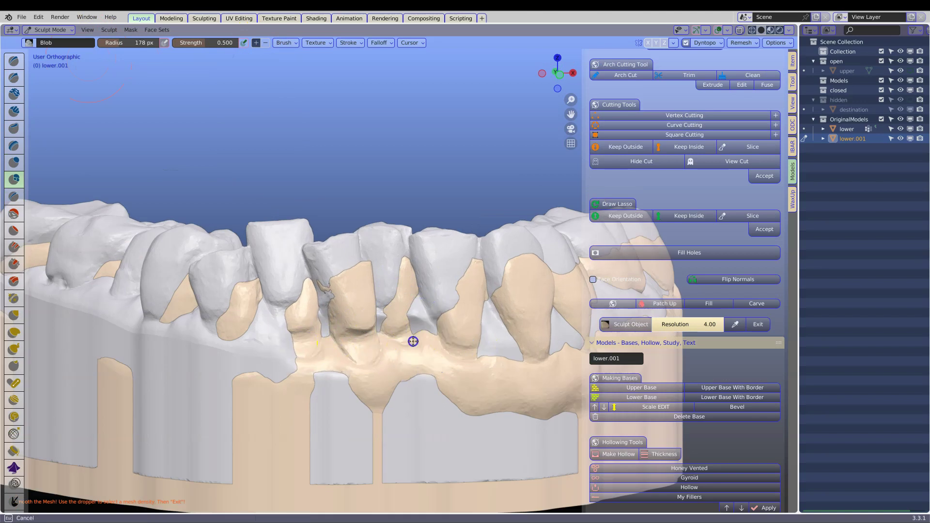
Step: Recess the outer side of lower.001 below the premolar and molar crowns with the Blob brush to expose the coloured teeth
{"action": "middle_click_drag", "start_coordinate": [325, 325], "coordinate": [393, 343]}
{"action": "mouse_move", "coordinate": [355, 319]}
{"action": "middle_mouse_down"}
{"action": "mouse_move", "coordinate": [387, 334]}
{"action": "mouse_move", "coordinate": [270, 308]}
{"action": "mouse_move", "coordinate": [307, 328]}
{"action": "mouse_move", "coordinate": [291, 343]}
{"action": "mouse_move", "coordinate": [333, 385]}
{"action": "middle_mouse_up"}
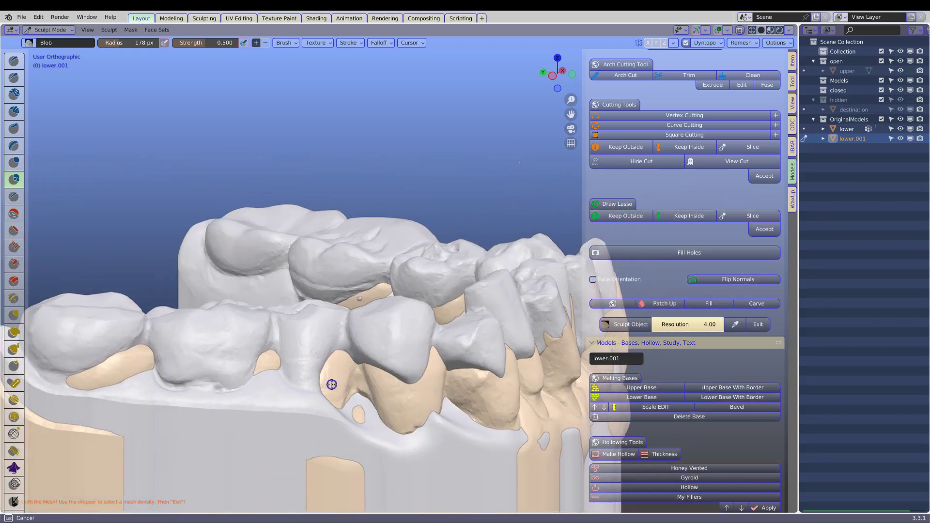
{"action": "middle_click_drag", "start_coordinate": [270, 375], "coordinate": [316, 393]}
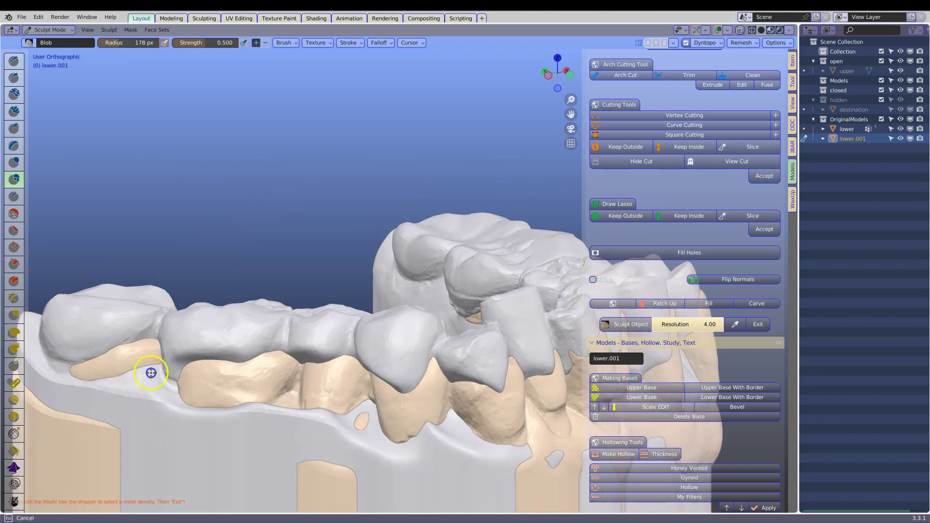
{"action": "middle_click_drag", "start_coordinate": [183, 378], "coordinate": [285, 332]}
{"action": "left_click_drag", "start_coordinate": [260, 373], "coordinate": [172, 365]}
Step: Continue recessing lower.001 with the Blob brush around the remaining tooth necks and front gums, leaving only the crowns above the coloured model
{"action": "middle_click_drag", "start_coordinate": [271, 371], "coordinate": [450, 308]}
{"action": "middle_click_drag", "start_coordinate": [325, 317], "coordinate": [266, 349]}
{"action": "mouse_move", "coordinate": [125, 352]}
{"action": "middle_mouse_down"}
{"action": "mouse_move", "coordinate": [248, 371]}
{"action": "mouse_move", "coordinate": [137, 371]}
{"action": "mouse_move", "coordinate": [462, 377]}
{"action": "middle_mouse_up"}
{"action": "mouse_move", "coordinate": [392, 349]}
{"action": "middle_mouse_down"}
{"action": "mouse_move", "coordinate": [430, 380]}
{"action": "mouse_move", "coordinate": [349, 370]}
{"action": "mouse_move", "coordinate": [374, 359]}
{"action": "mouse_move", "coordinate": [363, 347]}
{"action": "mouse_move", "coordinate": [391, 367]}
{"action": "mouse_move", "coordinate": [297, 396]}
{"action": "mouse_move", "coordinate": [305, 376]}
{"action": "middle_mouse_up"}
{"action": "scroll", "coordinate": [297, 397], "scroll_direction": "up", "scroll_amount": 2}
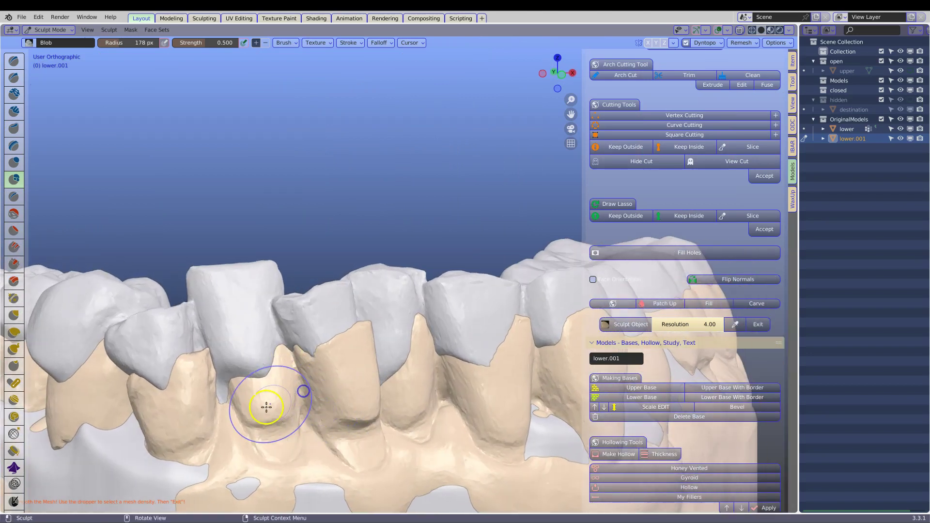
{"action": "middle_click_drag", "start_coordinate": [227, 379], "coordinate": [224, 390]}
{"action": "scroll", "coordinate": [224, 390], "scroll_direction": "down", "scroll_amount": 4}
{"action": "middle_click_drag", "start_coordinate": [370, 382], "coordinate": [386, 354]}
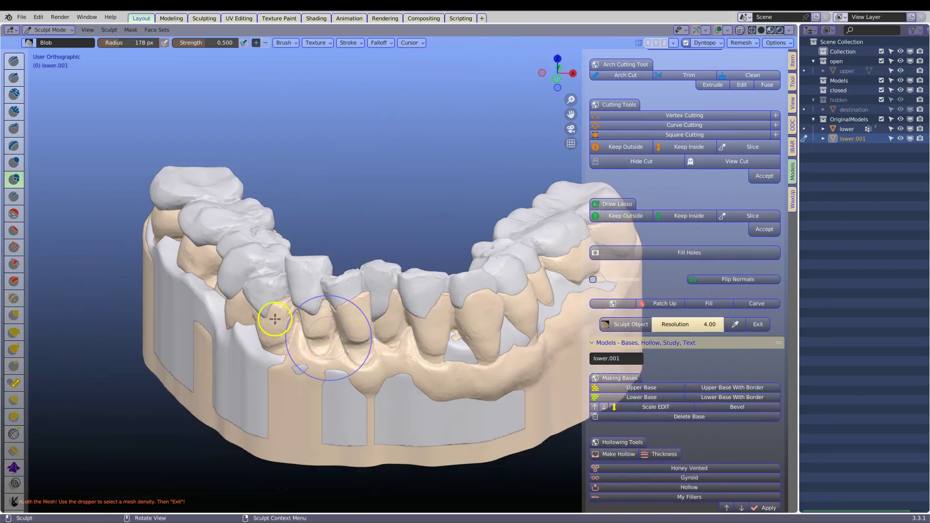
Step: Choose the Simplify brush, go over the tooth necks on the outer and tongue sides of lower.001, and exit sculpting
{"action": "scroll", "coordinate": [17, 459], "scroll_direction": "down", "scroll_amount": 3}
{"action": "left_click", "coordinate": [15, 445]}
{"action": "scroll", "coordinate": [415, 321], "scroll_direction": "up", "scroll_amount": 5}
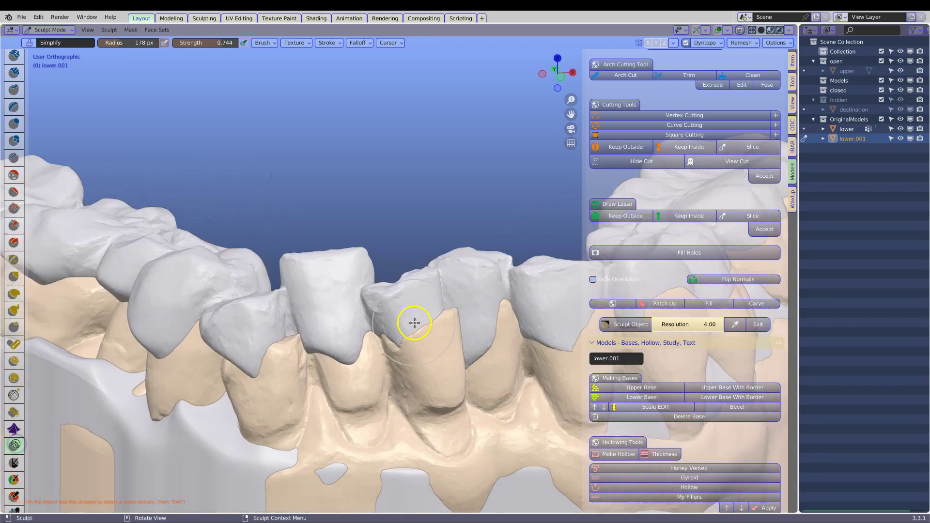
{"action": "middle_click_drag", "start_coordinate": [283, 357], "coordinate": [373, 343]}
{"action": "scroll", "coordinate": [374, 343], "scroll_direction": "down", "scroll_amount": 3}
{"action": "scroll", "coordinate": [322, 256], "scroll_direction": "up", "scroll_amount": 4}
{"action": "mouse_move", "coordinate": [301, 277]}
{"action": "middle_mouse_down"}
{"action": "mouse_move", "coordinate": [337, 259]}
{"action": "mouse_move", "coordinate": [398, 257]}
{"action": "mouse_move", "coordinate": [382, 270]}
{"action": "mouse_move", "coordinate": [401, 208]}
{"action": "mouse_move", "coordinate": [213, 287]}
{"action": "mouse_move", "coordinate": [189, 380]}
{"action": "mouse_move", "coordinate": [283, 322]}
{"action": "mouse_move", "coordinate": [139, 307]}
{"action": "mouse_move", "coordinate": [298, 387]}
{"action": "mouse_move", "coordinate": [313, 308]}
{"action": "mouse_move", "coordinate": [529, 394]}
{"action": "middle_mouse_up"}
{"action": "left_click", "coordinate": [759, 324]}
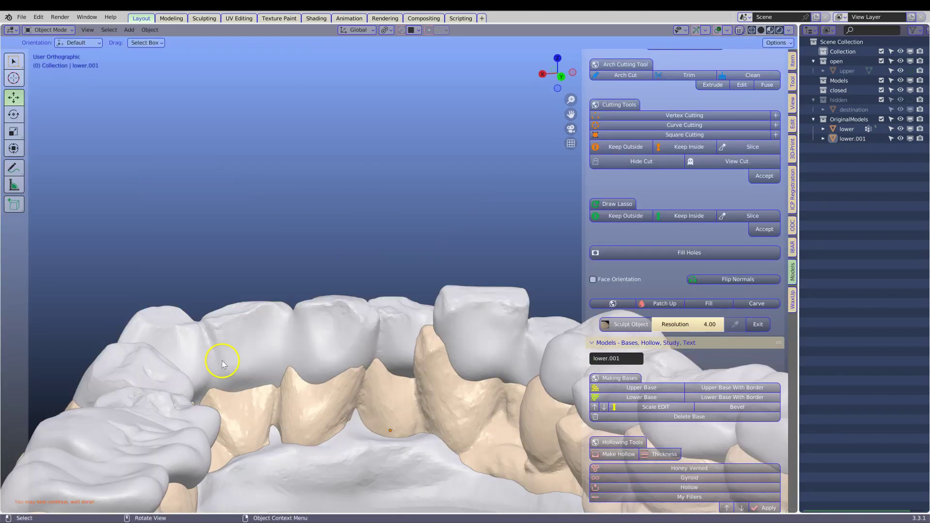
Step: Designate lower.001 as the object being cut in the Inserts Cutting Tool
{"action": "middle_click_drag", "start_coordinate": [222, 360], "coordinate": [405, 231]}
{"action": "left_click", "coordinate": [793, 267]}
{"action": "scroll", "coordinate": [680, 300], "scroll_direction": "down", "scroll_amount": 4}
{"action": "scroll", "coordinate": [674, 320], "scroll_direction": "down", "scroll_amount": 10}
{"action": "middle_click_drag", "start_coordinate": [557, 239], "coordinate": [633, 234]}
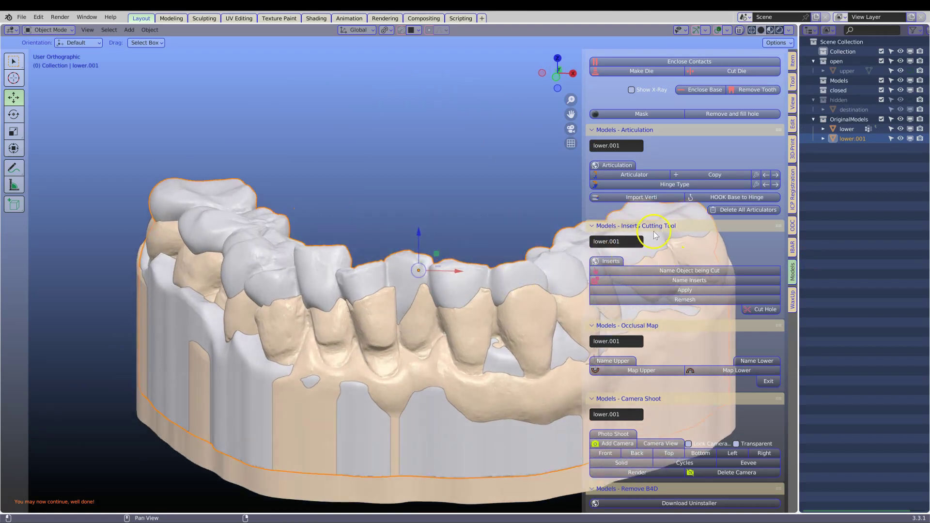
{"action": "left_click", "coordinate": [642, 270]}
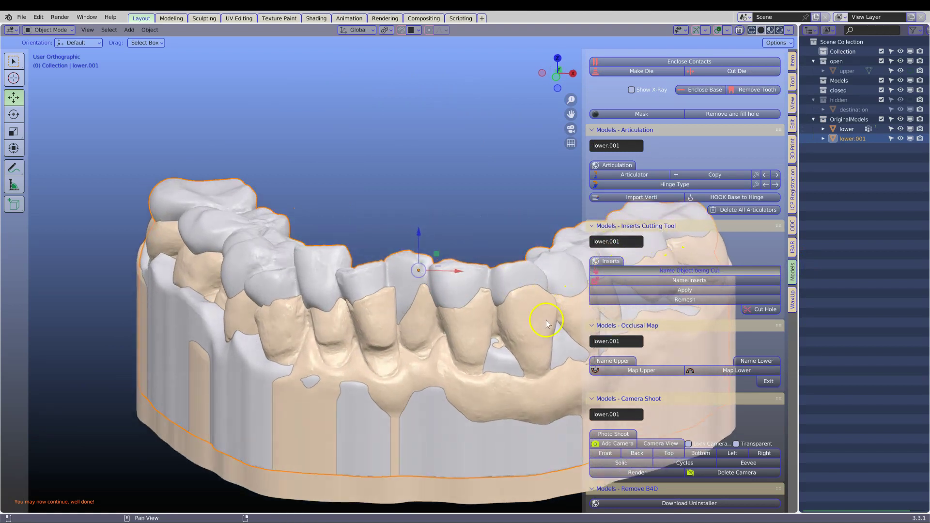
Step: Designate the coloured lower model as the insert and apply the cut
{"action": "left_click", "coordinate": [478, 334]}
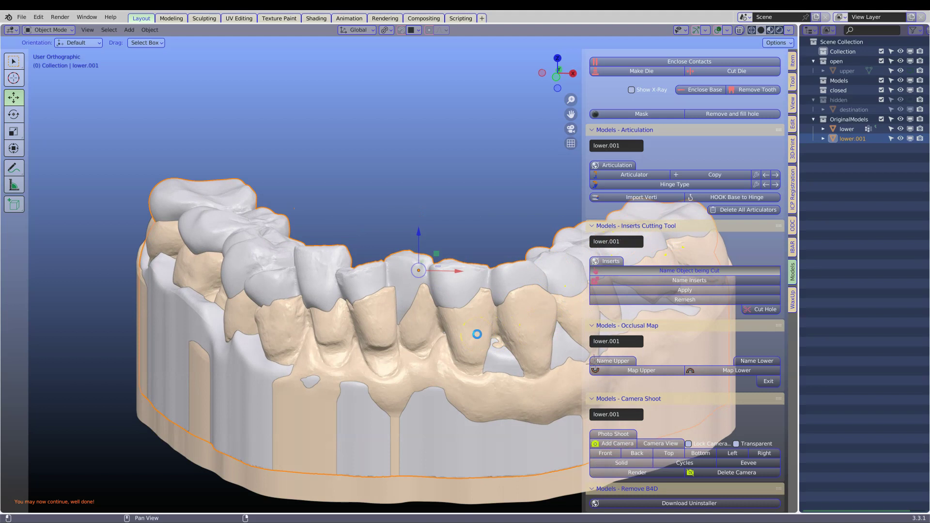
{"action": "left_click", "coordinate": [526, 329]}
{"action": "left_click", "coordinate": [700, 282]}
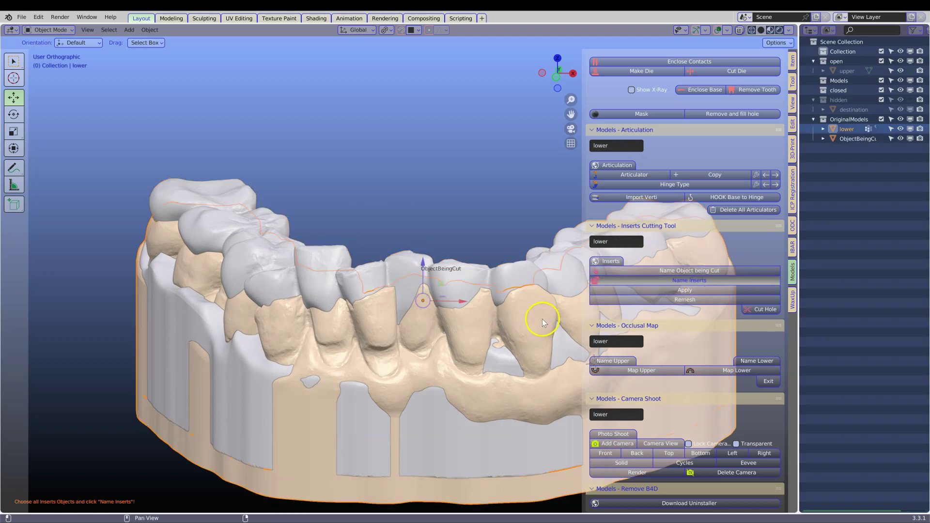
{"action": "left_click", "coordinate": [541, 321]}
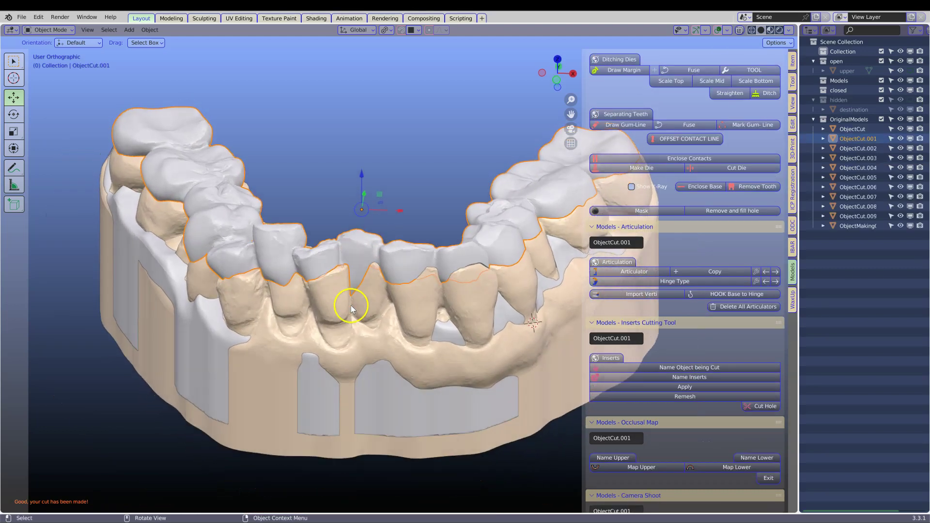
Step: Delete all leftover cut fragments, keeping only the crown piece ObjectCut.001 and the coloured model that made the cut
{"action": "middle_click_drag", "start_coordinate": [351, 306], "coordinate": [348, 287]}
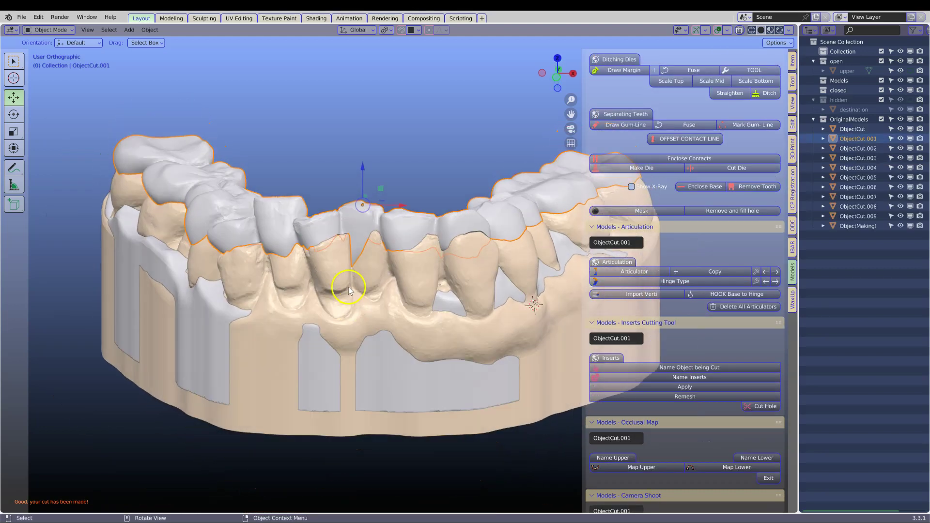
{"action": "left_click", "coordinate": [330, 271], "text": "shift"}
{"action": "key", "text": "ctrl+i"}
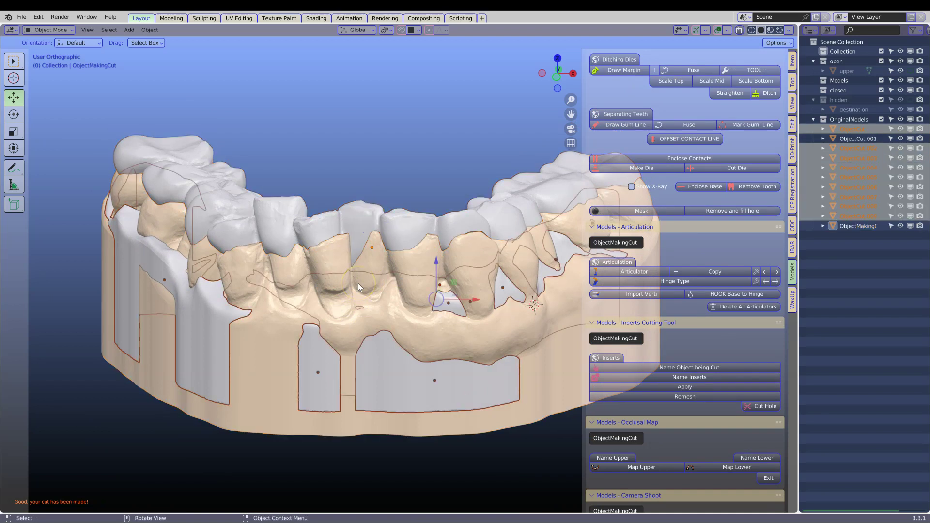
{"action": "key", "text": "x"}
{"action": "left_click", "coordinate": [334, 285]}
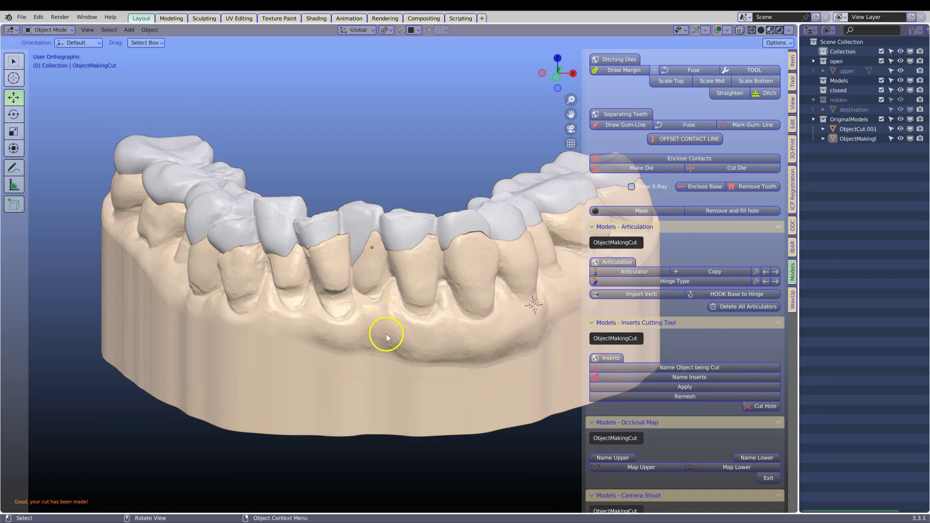
Step: Temporarily hide one of the two remaining lower objects to inspect the cut crown piece, and unhide everything again
{"action": "key", "text": "h"}
{"action": "left_click", "coordinate": [363, 266]}
{"action": "middle_click_drag", "start_coordinate": [364, 266], "coordinate": [428, 265]}
{"action": "key", "text": "alt+h"}
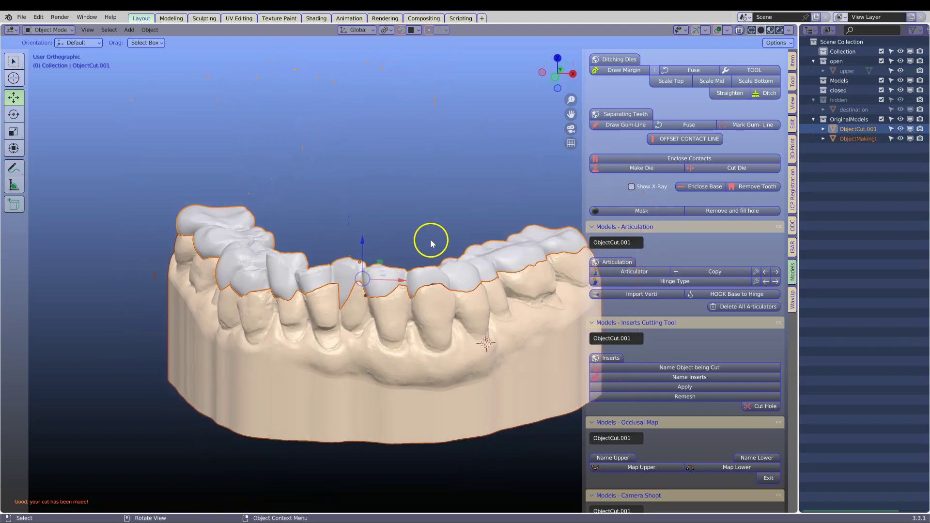
Step: Show the upper model in the open collection, view both arches from the front and clear the selection
{"action": "left_click", "coordinate": [910, 71]}
{"action": "middle_click_drag", "start_coordinate": [450, 295], "coordinate": [417, 424]}
{"action": "scroll", "coordinate": [462, 269], "scroll_direction": "up", "scroll_amount": 2}
{"action": "left_click", "coordinate": [417, 425]}
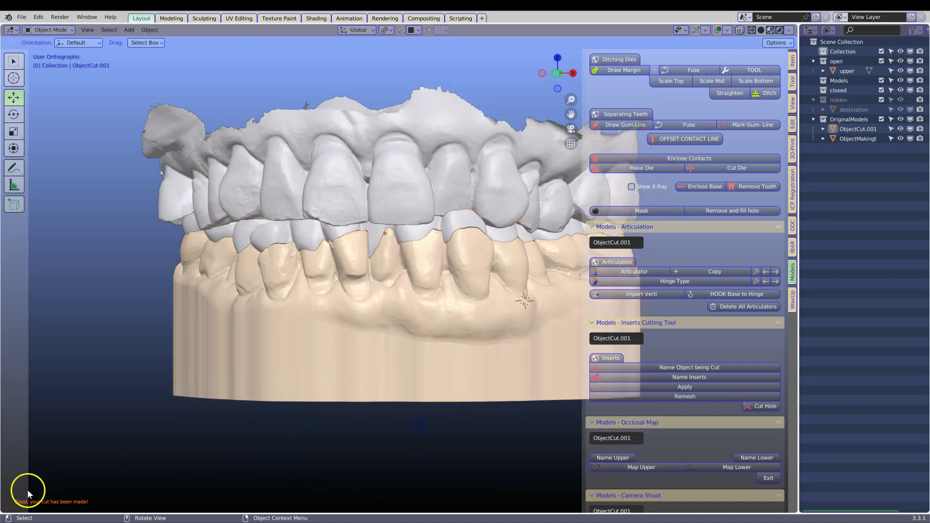